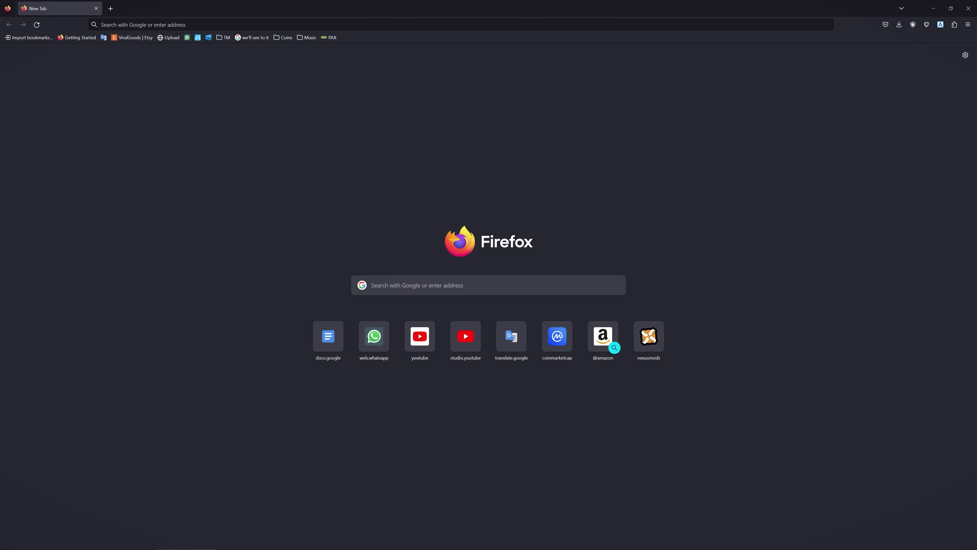
- Enter casaos.local into a fresh Firefox tab's address bar
{"action": "type", "text": "casaos."}
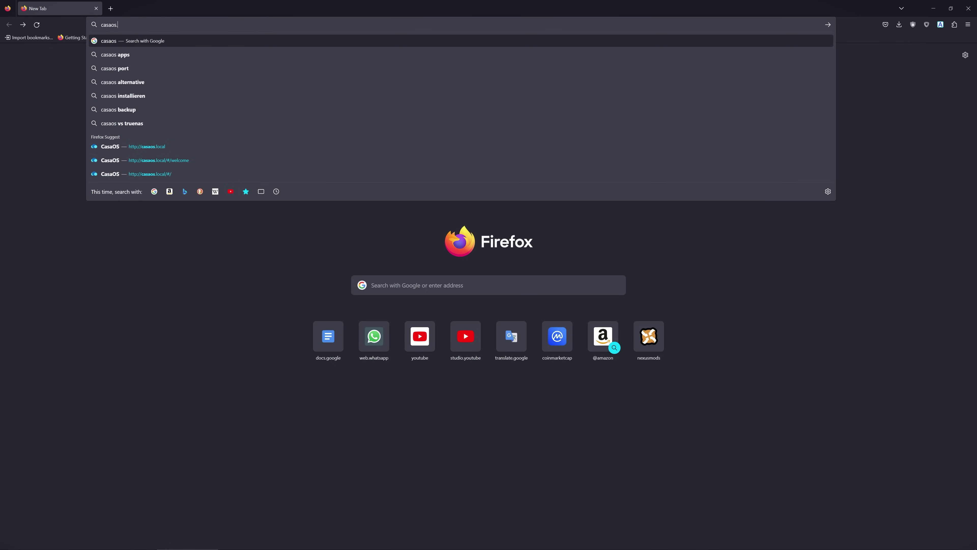
{"action": "type", "text": "local"}
- Submit casaos.local to bring up the CasaOS welcome page
{"action": "key", "text": "Return"}
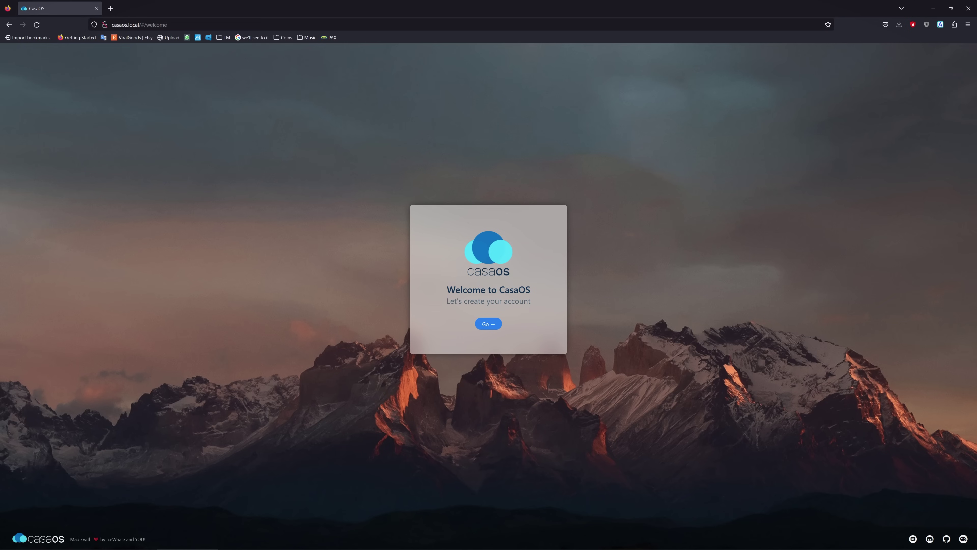
- Create the CasaOS owner account with a username and password, then zoom the dashboard in
{"action": "left_click_drag", "start_coordinate": [500, 290], "coordinate": [535, 290]}
{"action": "left_click", "coordinate": [535, 290]}
{"action": "left_click", "coordinate": [491, 324]}
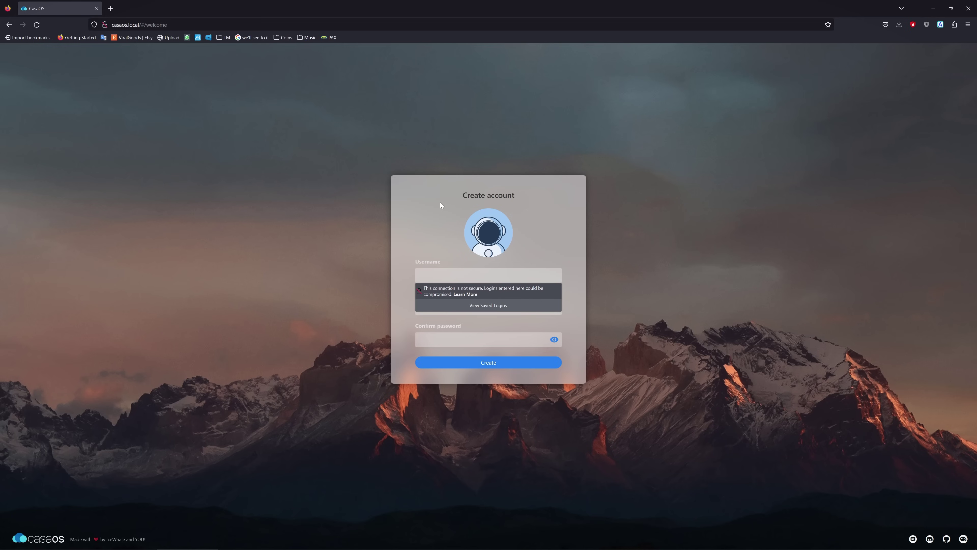
{"action": "type", "text": "Chris"}
{"action": "key", "text": "Tab"}
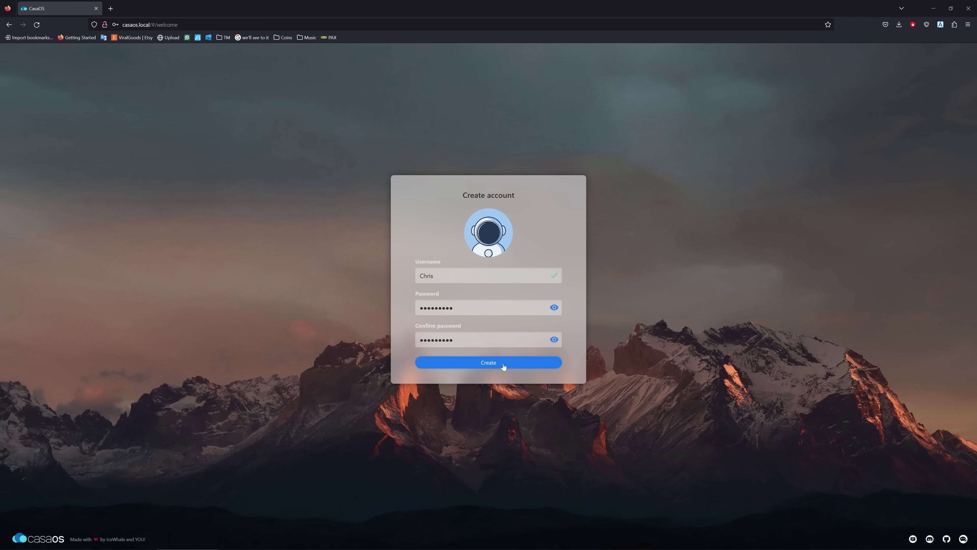
{"action": "left_click", "coordinate": [502, 365]}
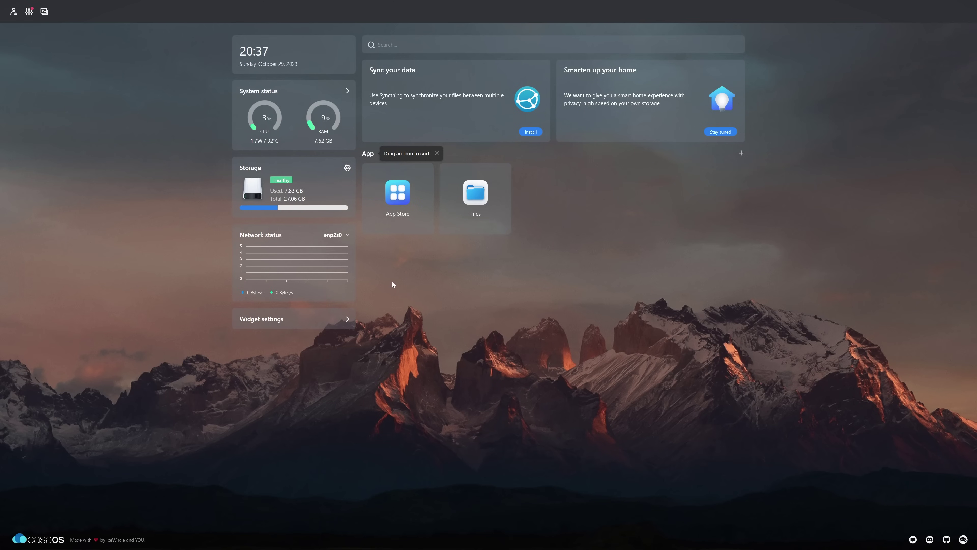
{"action": "key", "text": "ctrl+plus"}
{"action": "key", "text": "ctrl+plus"}
{"action": "key", "text": "ctrl+plus"}
- Install the CasaOS v0.4.4-2 update from Settings and log back in with the account password
{"action": "left_click", "coordinate": [19, 16]}
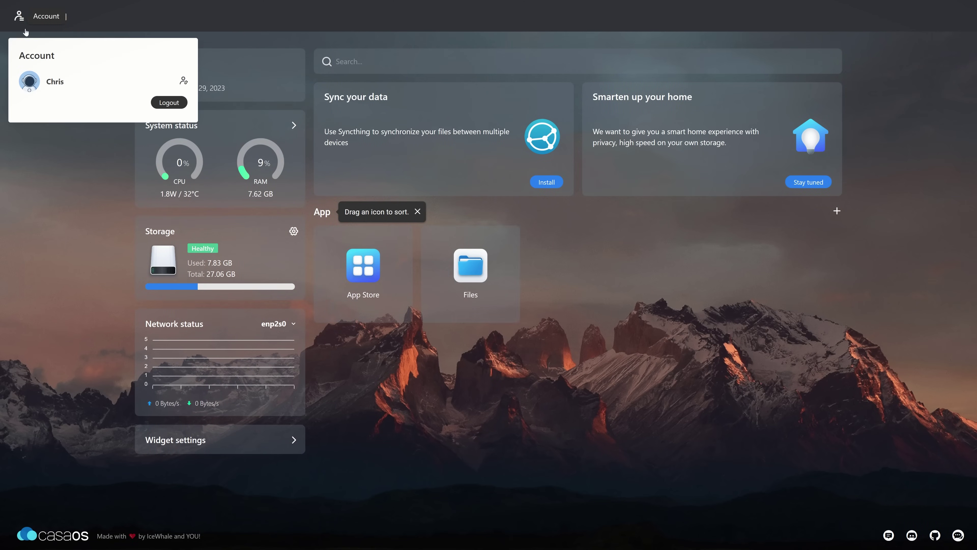
{"action": "left_click", "coordinate": [41, 18]}
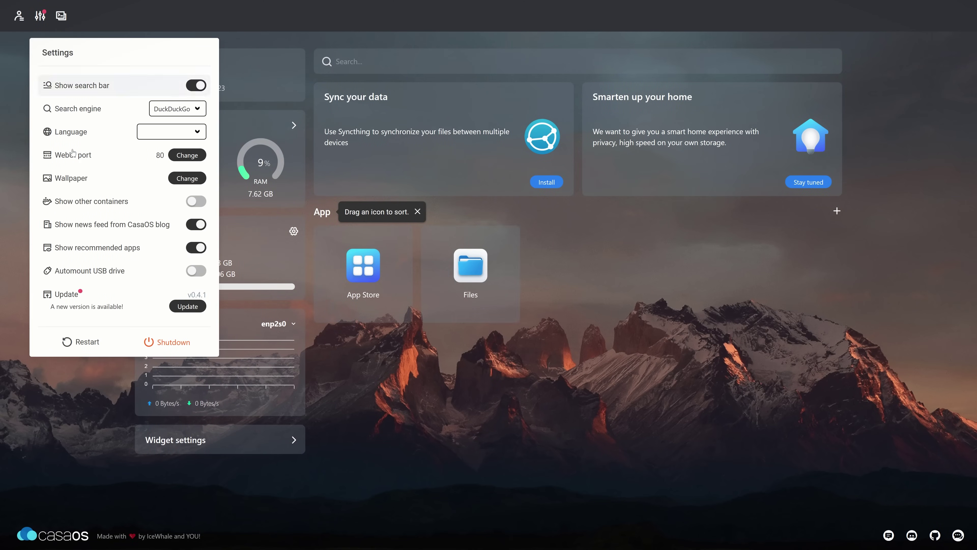
{"action": "left_click", "coordinate": [187, 309]}
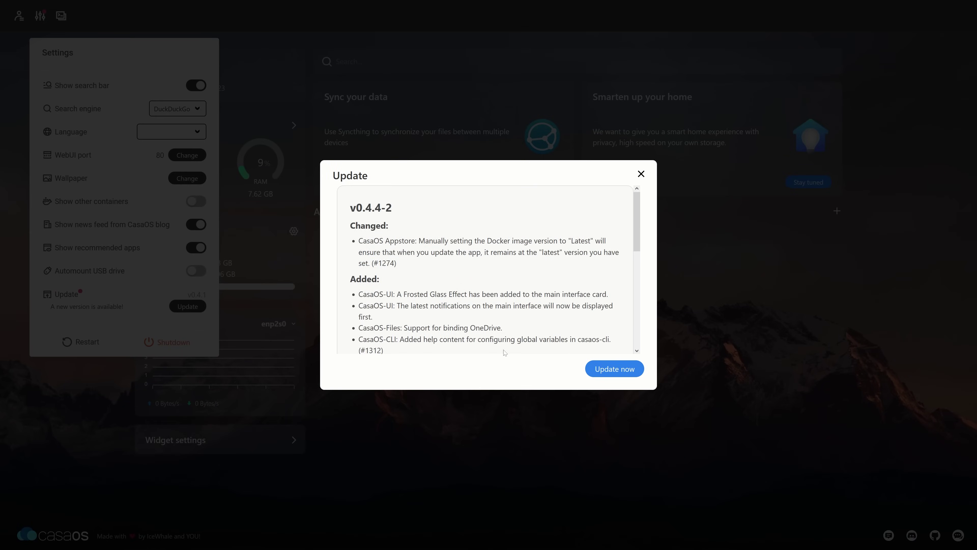
{"action": "scroll", "coordinate": [559, 270], "scroll_direction": "down", "scroll_amount": 10}
{"action": "left_click", "coordinate": [615, 369]}
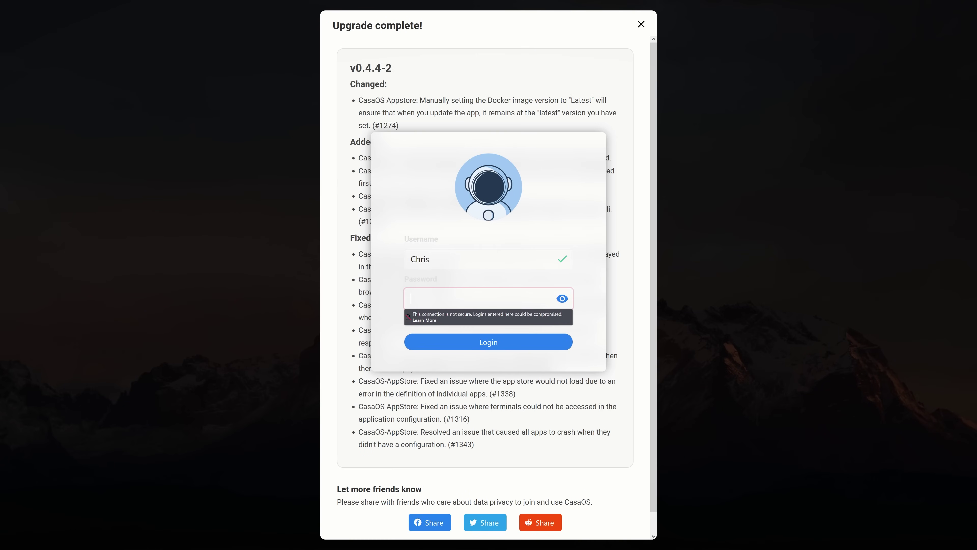
{"action": "key", "text": "ctrl+v"}
{"action": "key", "text": "Return"}
{"action": "left_click", "coordinate": [641, 25]}
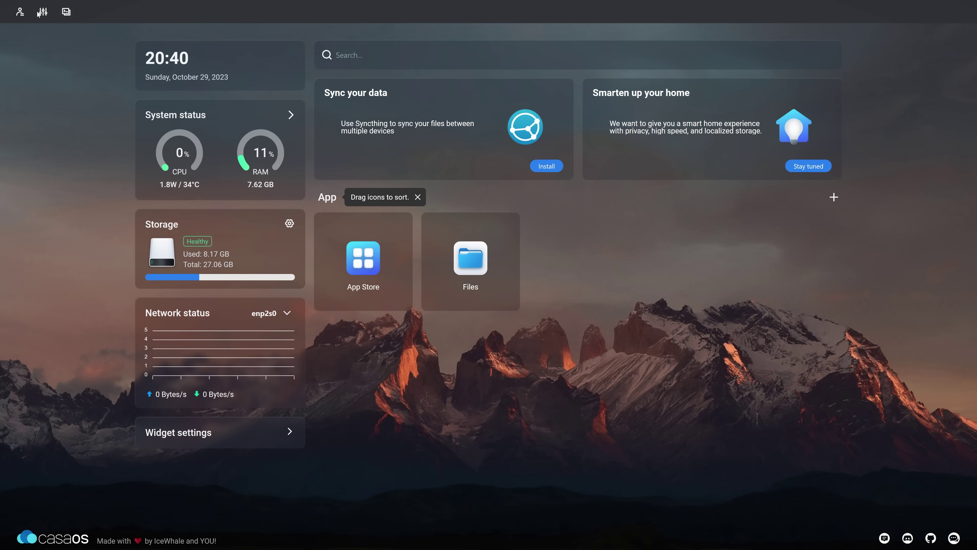
- Keep DuckDuckGo as the dashboard search engine and glance at the system logs
{"action": "left_click", "coordinate": [43, 11]}
{"action": "left_click", "coordinate": [176, 103]}
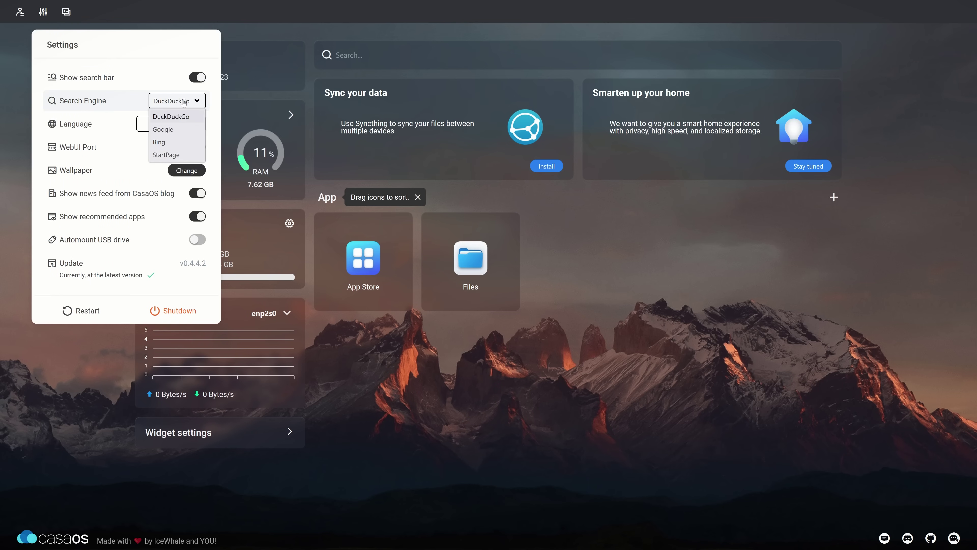
{"action": "left_click", "coordinate": [184, 103]}
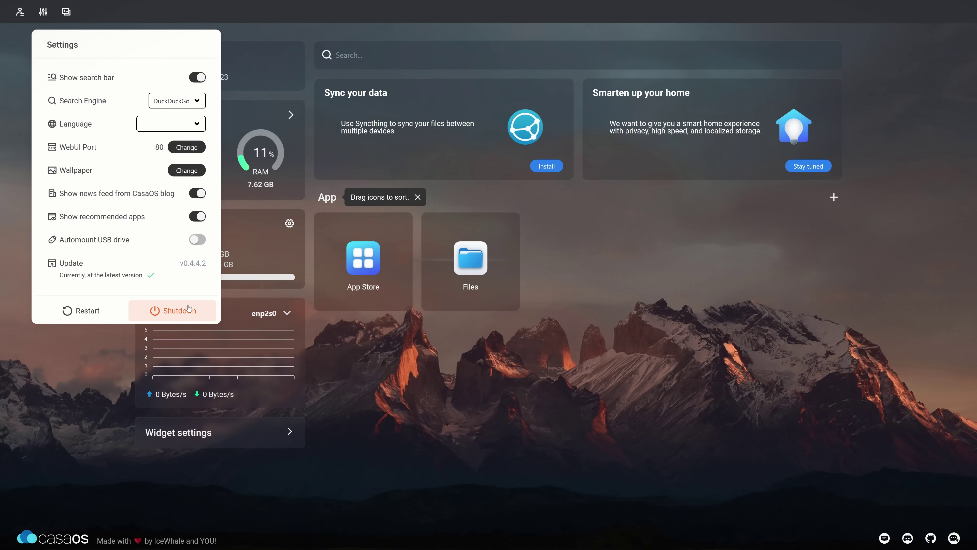
{"action": "left_click", "coordinate": [66, 12]}
{"action": "left_click", "coordinate": [345, 131]}
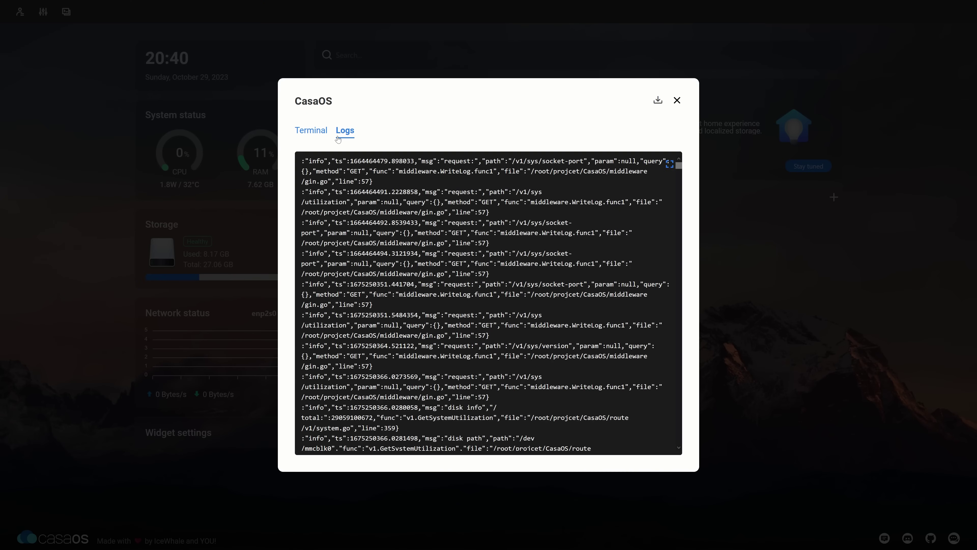
{"action": "key", "text": "Escape"}
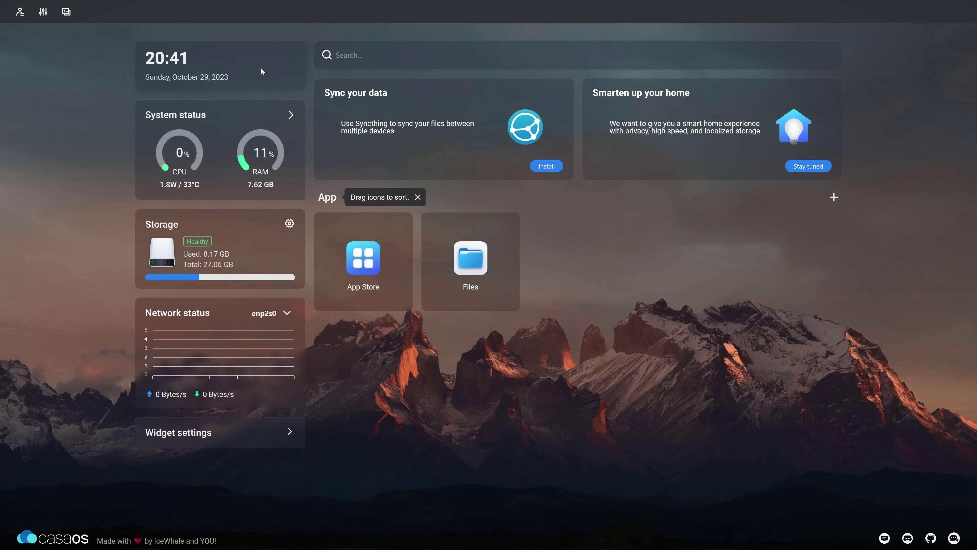
- Toggle the dashboard's Show search bar setting off and back on
{"action": "left_click", "coordinate": [322, 55]}
{"action": "left_click", "coordinate": [43, 11]}
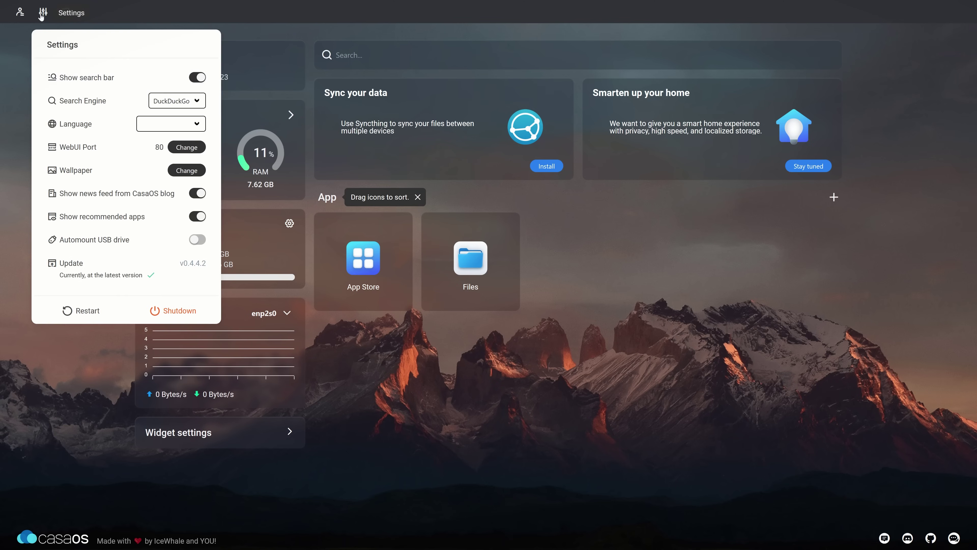
{"action": "left_click", "coordinate": [197, 76]}
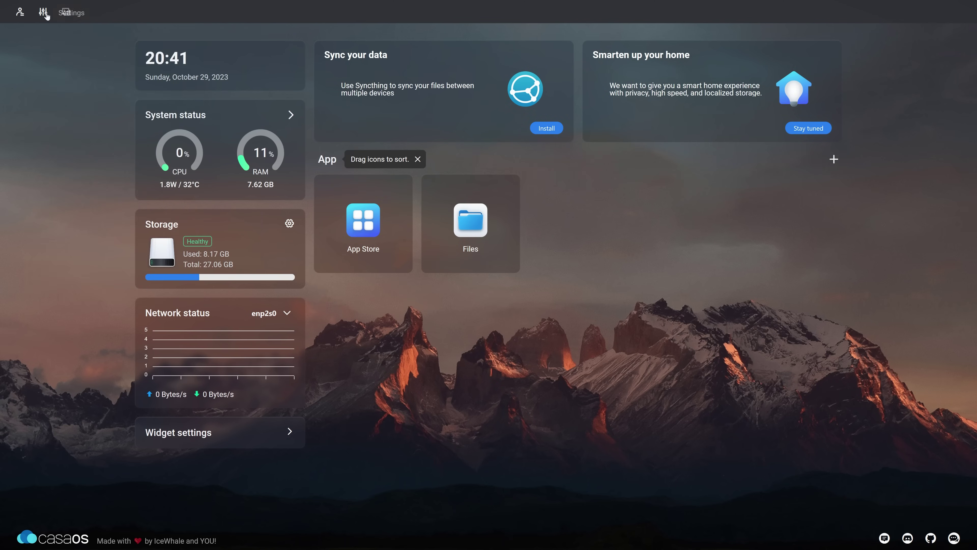
{"action": "left_click", "coordinate": [43, 11]}
{"action": "left_click", "coordinate": [197, 76]}
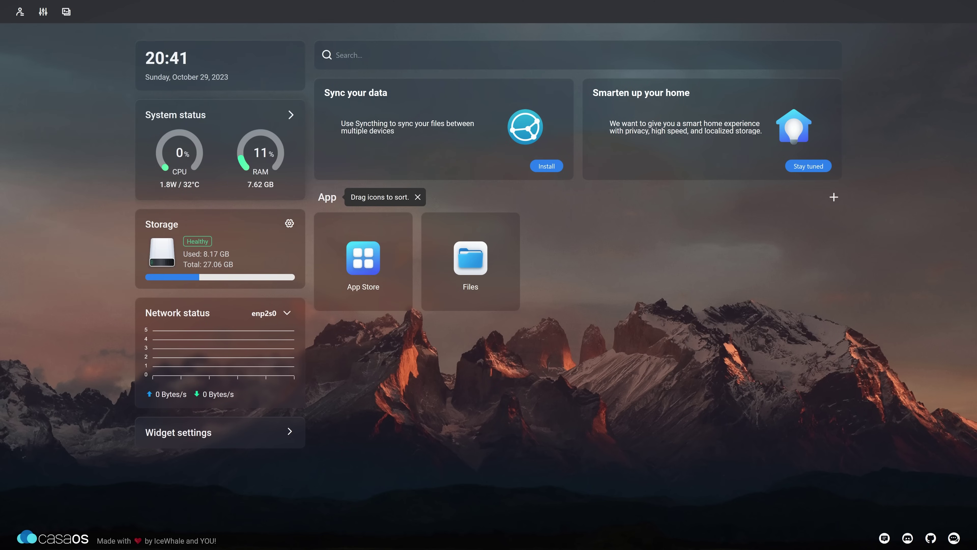
- Expand System status into CPU and RAM tabs, check widget settings, and open Files at DATA
{"action": "left_click", "coordinate": [290, 114]}
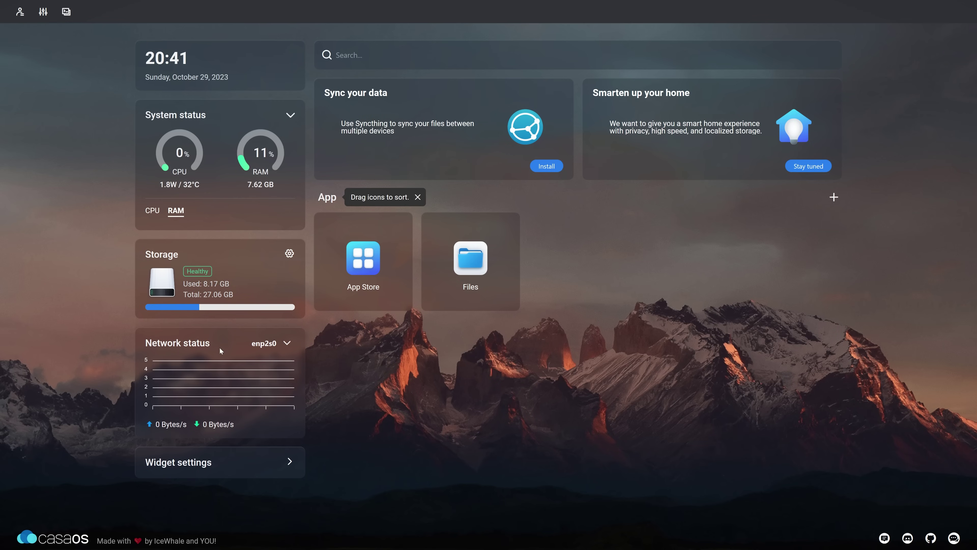
{"action": "left_click", "coordinate": [216, 462]}
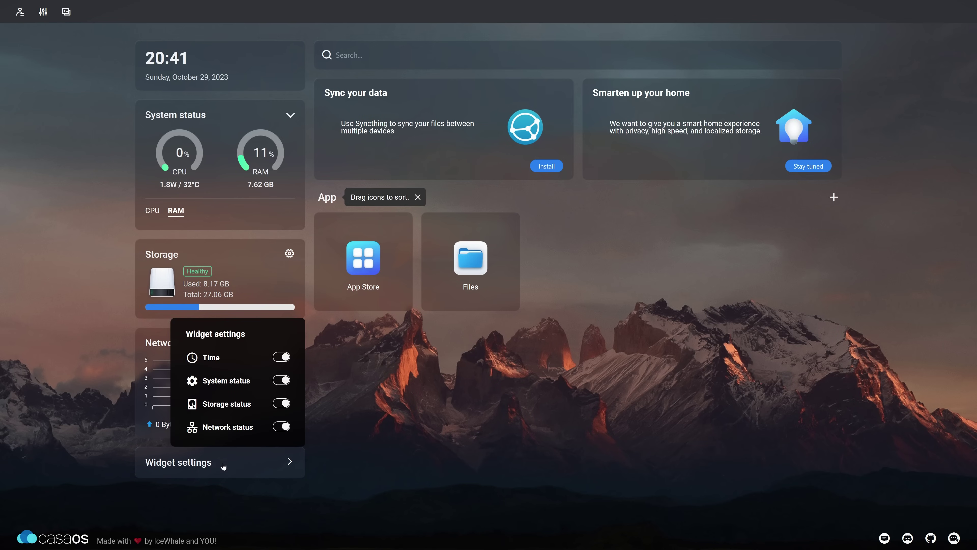
{"action": "left_click", "coordinate": [470, 257]}
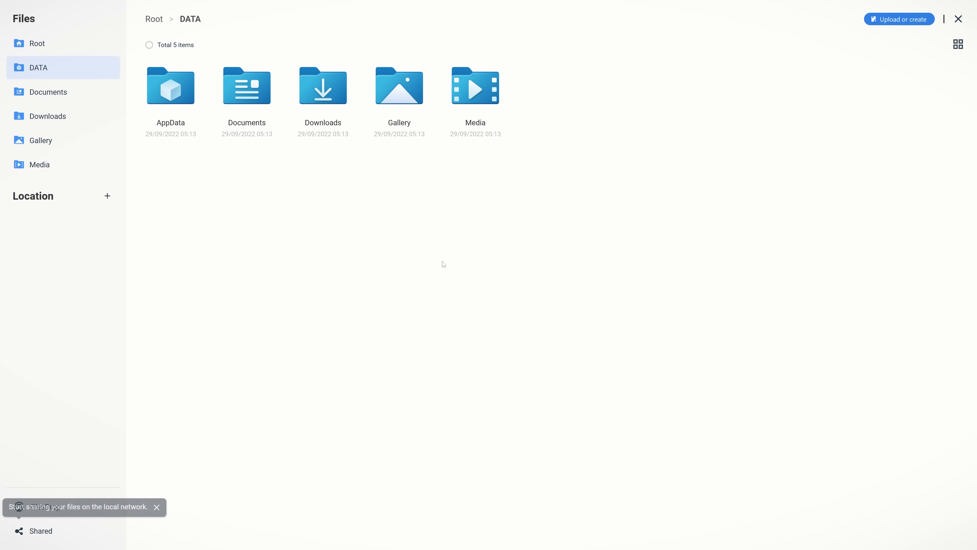
- Browse Root, Documents and Downloads in Files, then close the file browser
{"action": "left_click", "coordinate": [43, 48]}
{"action": "left_click", "coordinate": [51, 86]}
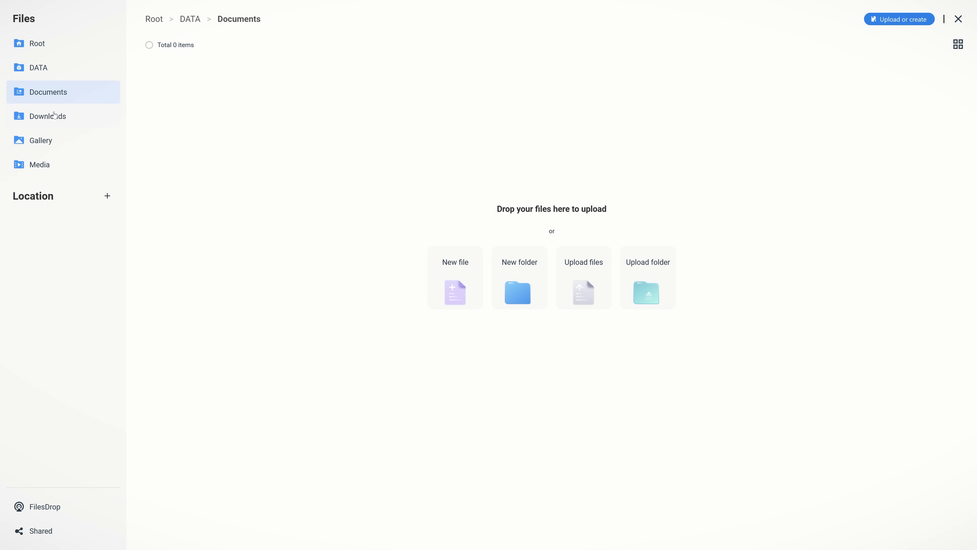
{"action": "left_click", "coordinate": [54, 116]}
{"action": "key", "text": "Escape"}
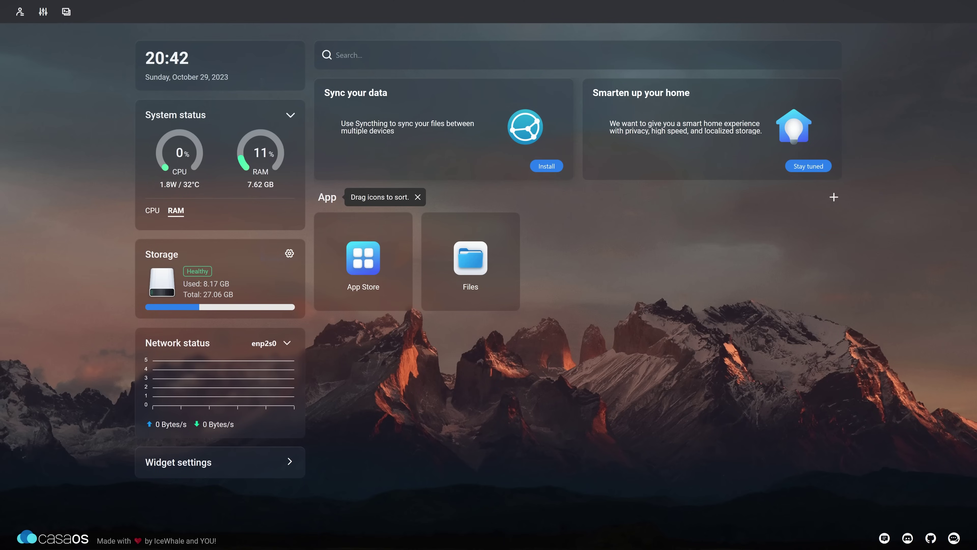
- Cancel the Discord invitation, close the Feedback and Share prompts, and open the App Store
{"action": "left_click", "coordinate": [546, 166]}
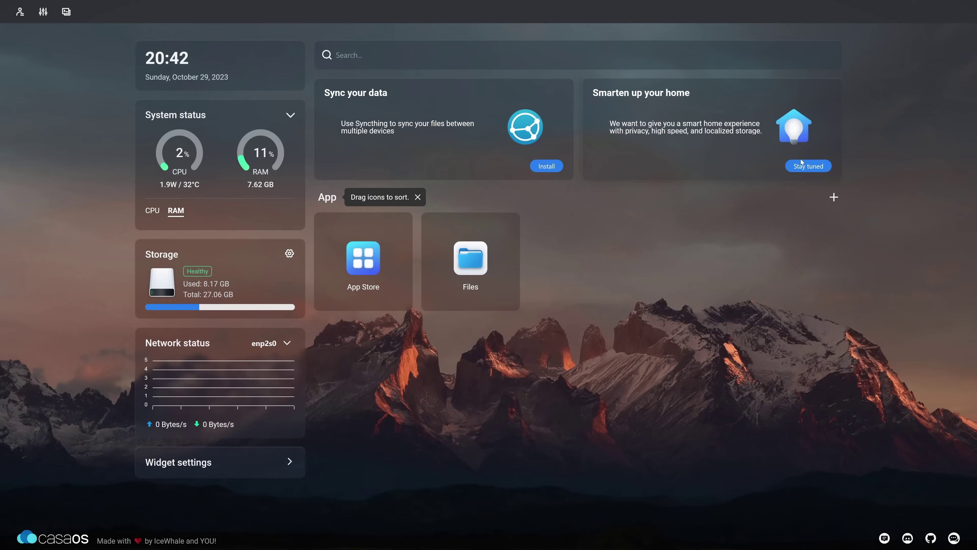
{"action": "left_click", "coordinate": [802, 166]}
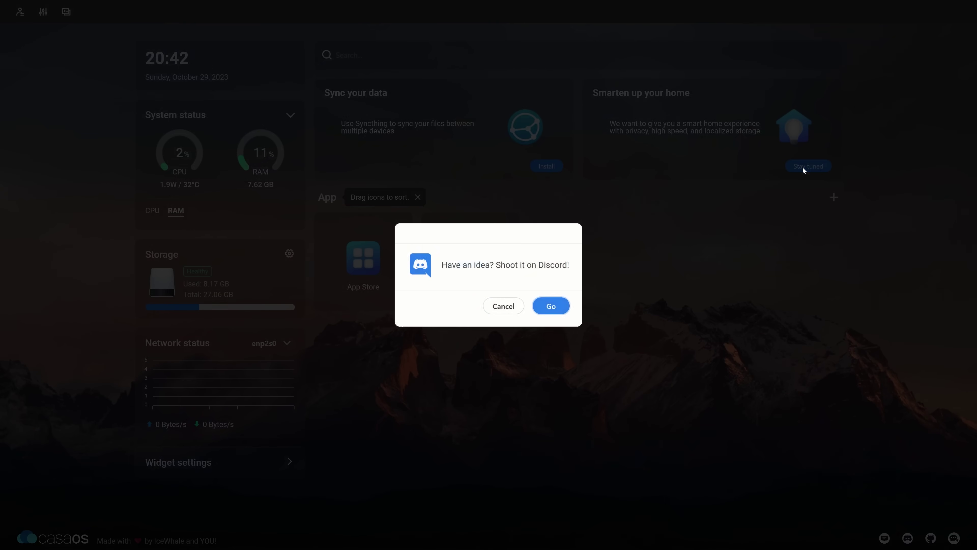
{"action": "left_click", "coordinate": [502, 306]}
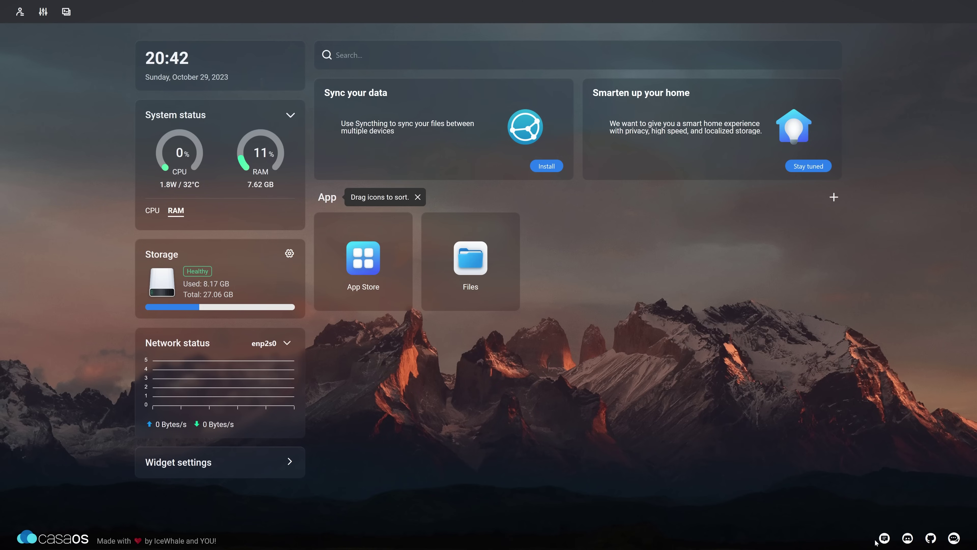
{"action": "left_click", "coordinate": [884, 539]}
{"action": "left_click", "coordinate": [636, 129]}
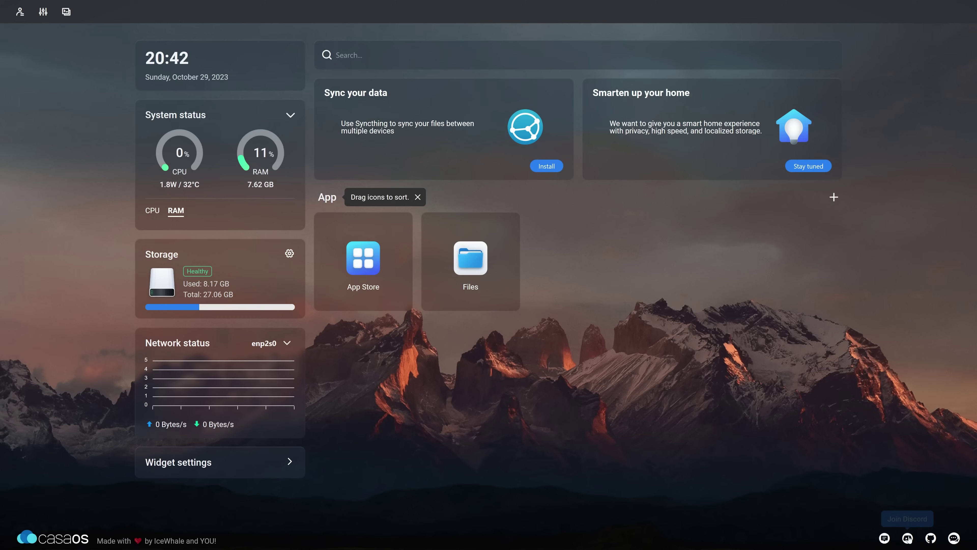
{"action": "left_click", "coordinate": [955, 539]}
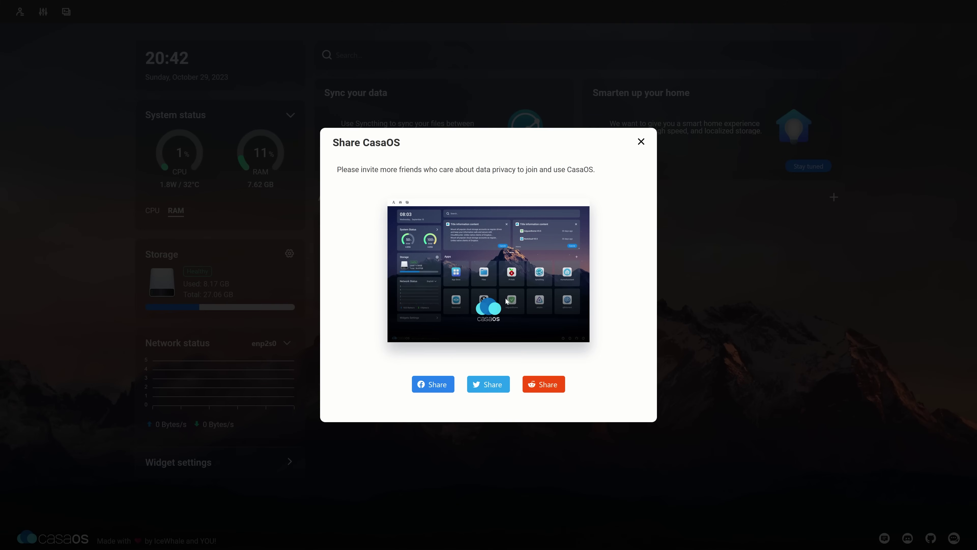
{"action": "key", "text": "Escape"}
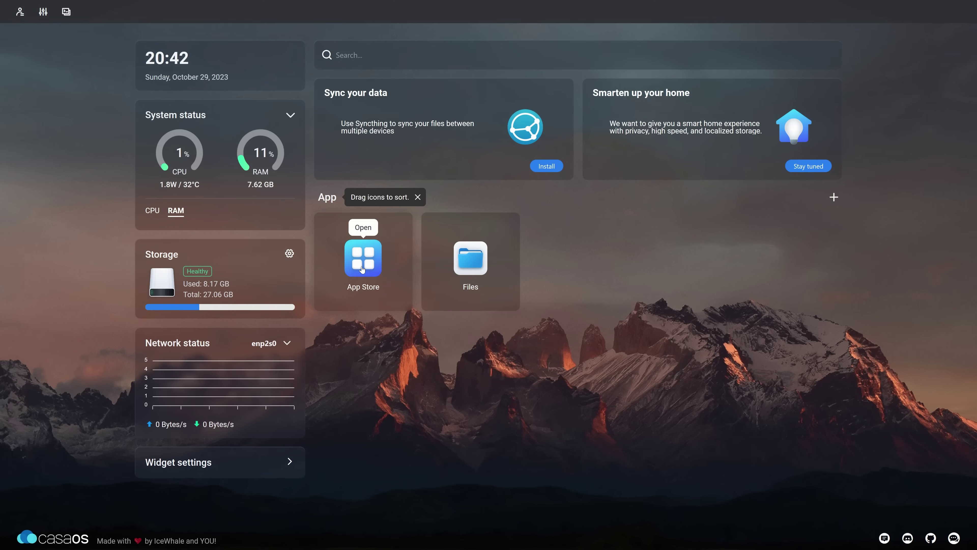
{"action": "left_click", "coordinate": [363, 268]}
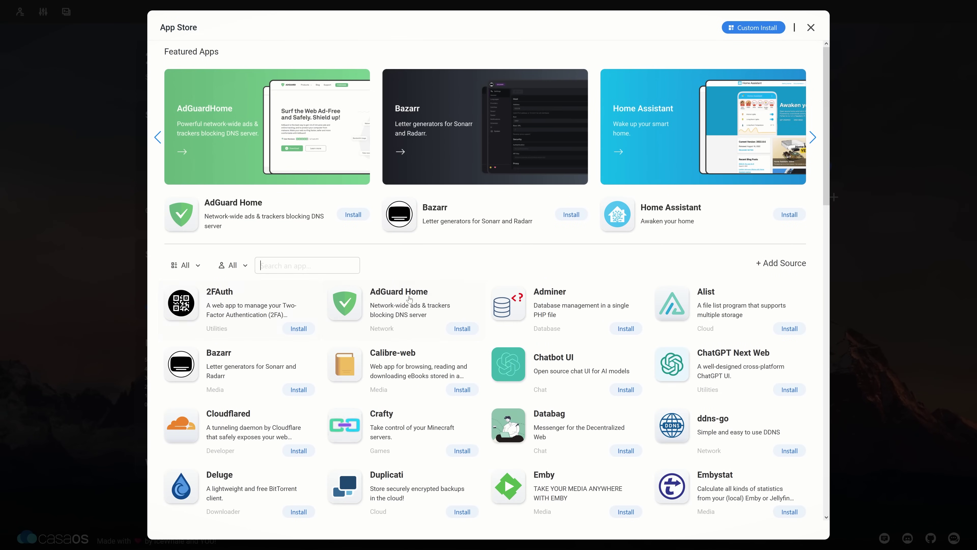
- Scroll down to Home Assistant, install it, and let the install continue in background
{"action": "scroll", "coordinate": [283, 379], "scroll_direction": "down", "scroll_amount": 3}
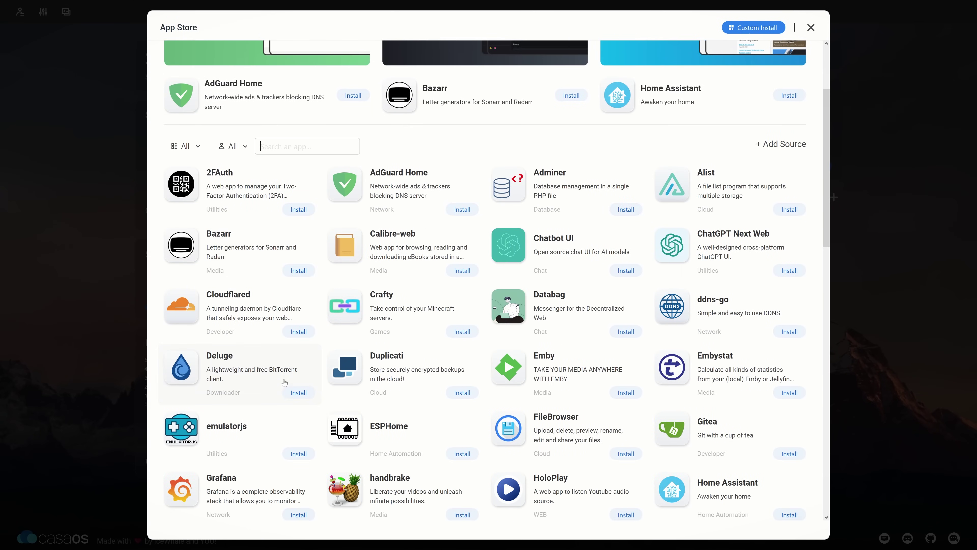
{"action": "scroll", "coordinate": [285, 453], "scroll_direction": "down", "scroll_amount": 3}
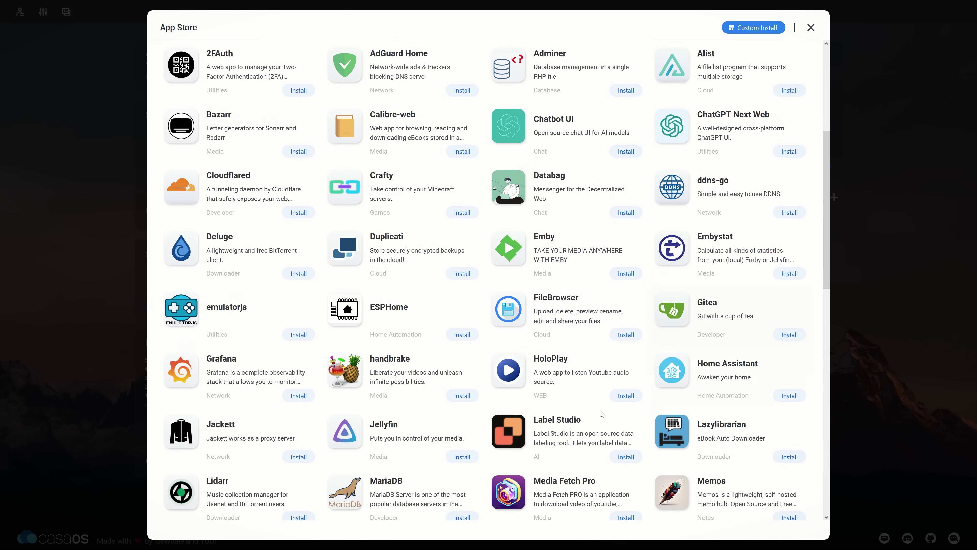
{"action": "left_click", "coordinate": [797, 395]}
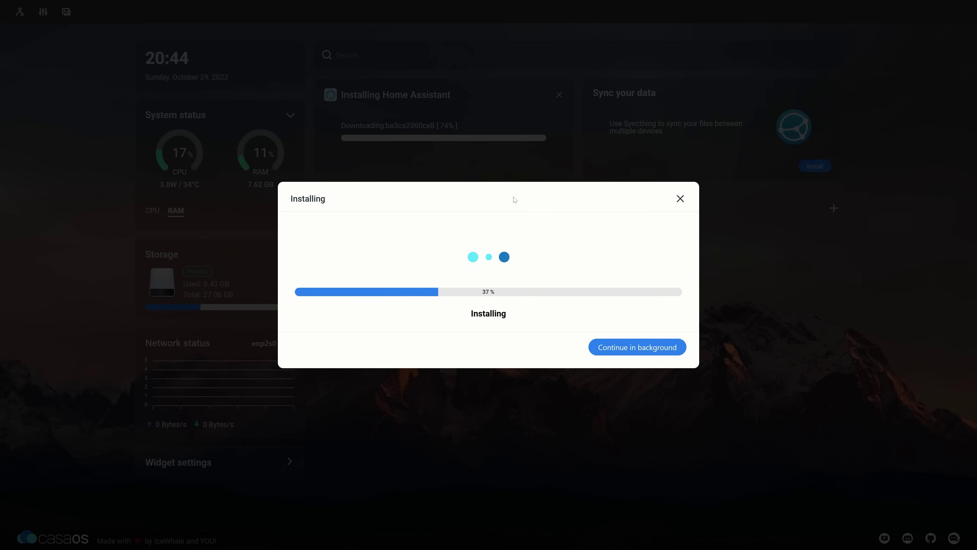
{"action": "left_click", "coordinate": [631, 346]}
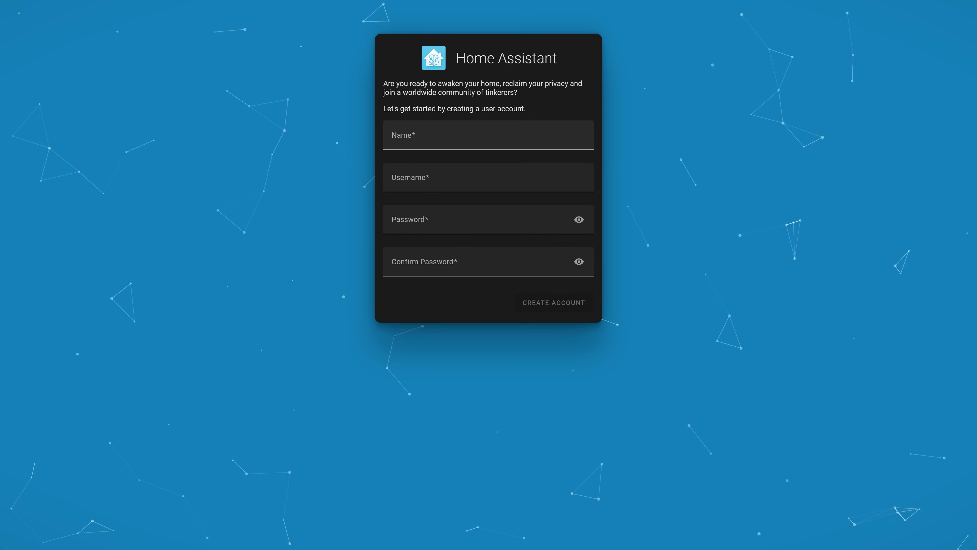
- Complete Home Assistant onboarding with the new account, home named Office, and UPnP/IGD integration
{"action": "type", "text": "C"}
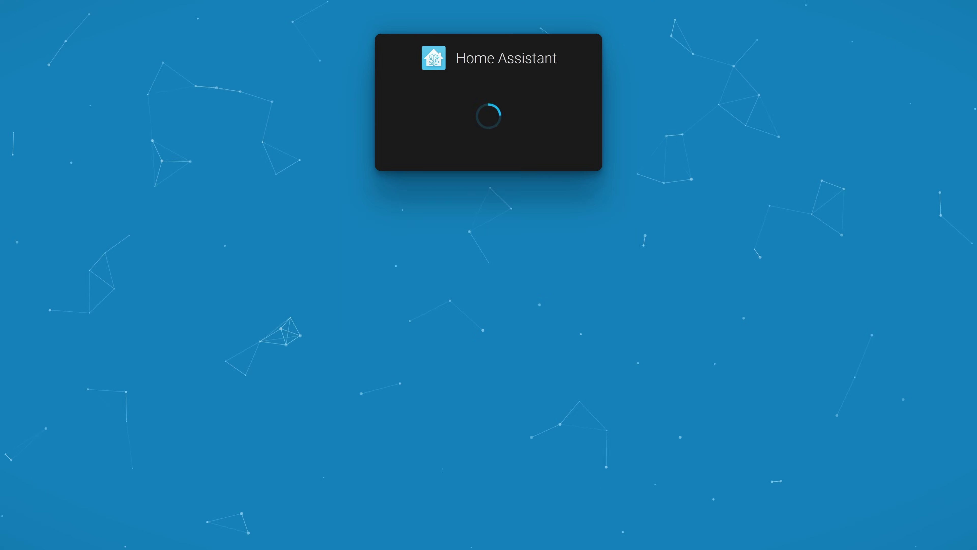
{"action": "left_click", "coordinate": [578, 501]}
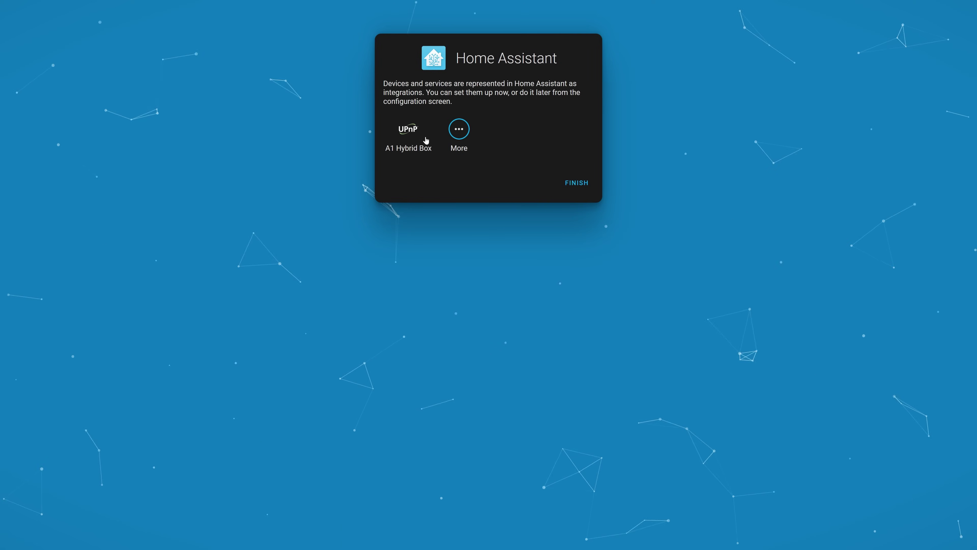
{"action": "left_click", "coordinate": [409, 131]}
{"action": "left_click", "coordinate": [559, 302]}
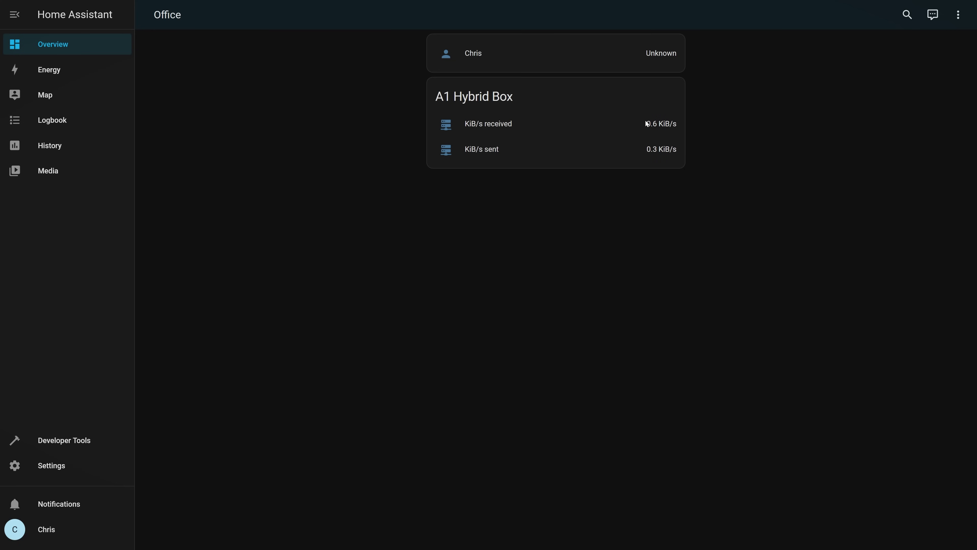
- Look through Home Assistant's Map, Logbook, History and Media pages
{"action": "left_click", "coordinate": [48, 95]}
{"action": "left_click", "coordinate": [54, 120]}
{"action": "left_click", "coordinate": [59, 145]}
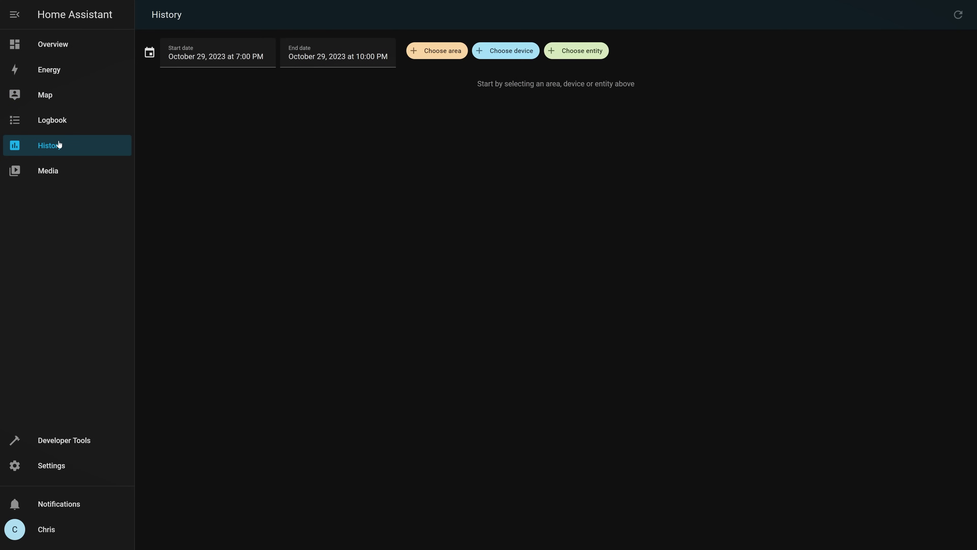
{"action": "left_click", "coordinate": [62, 171]}
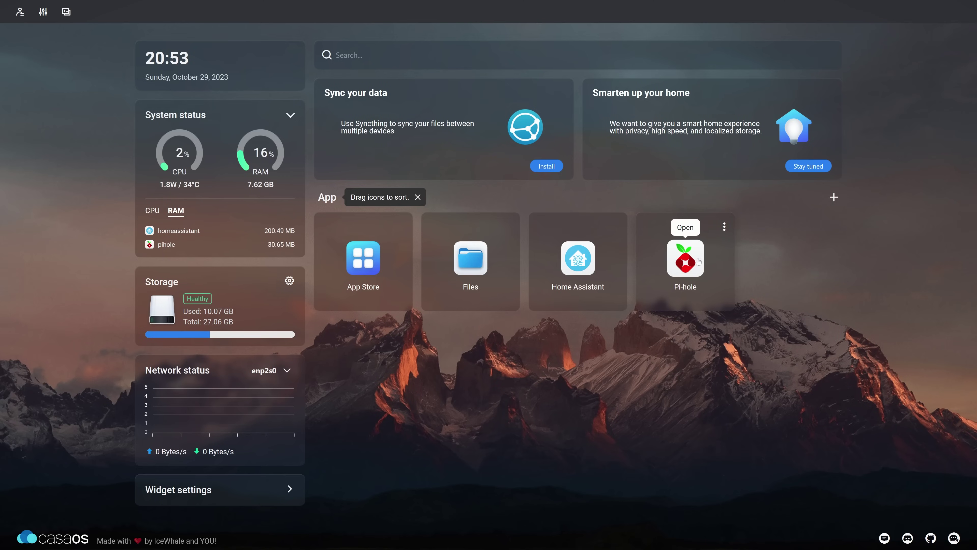
- Log in to Pi-hole with its admin password, close its tab, and reopen the App Store
{"action": "left_click", "coordinate": [686, 258]}
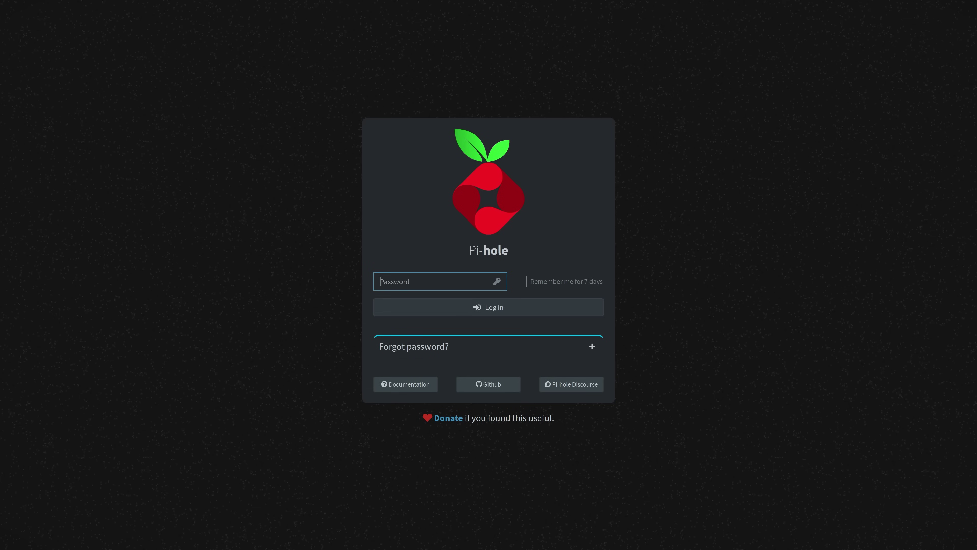
{"action": "type", "text": "••"}
{"action": "key", "text": "Return"}
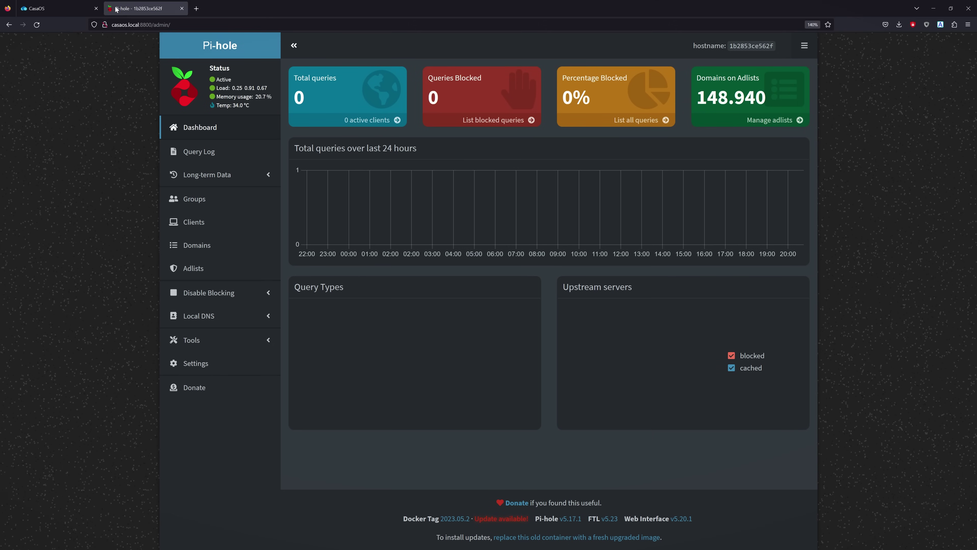
{"action": "key", "text": "ctrl+w"}
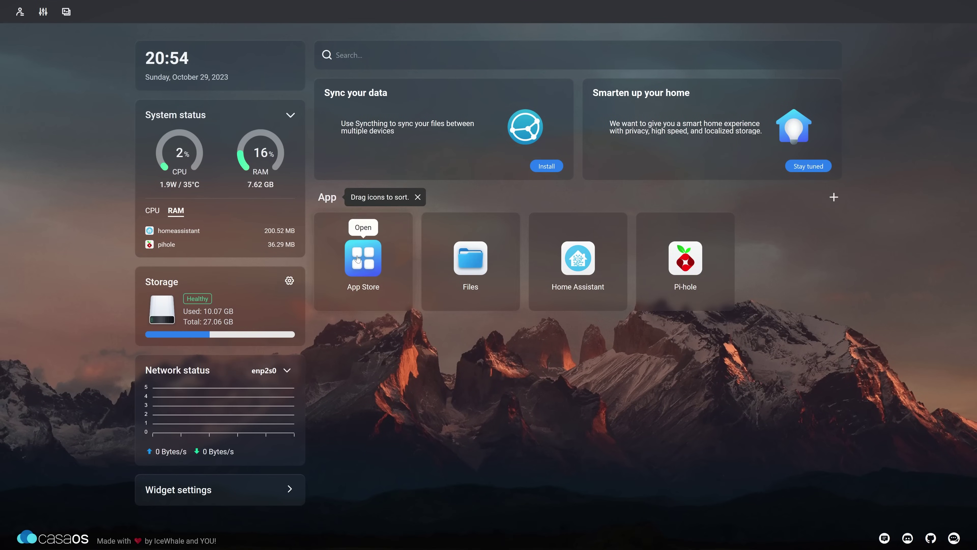
{"action": "left_click", "coordinate": [358, 258]}
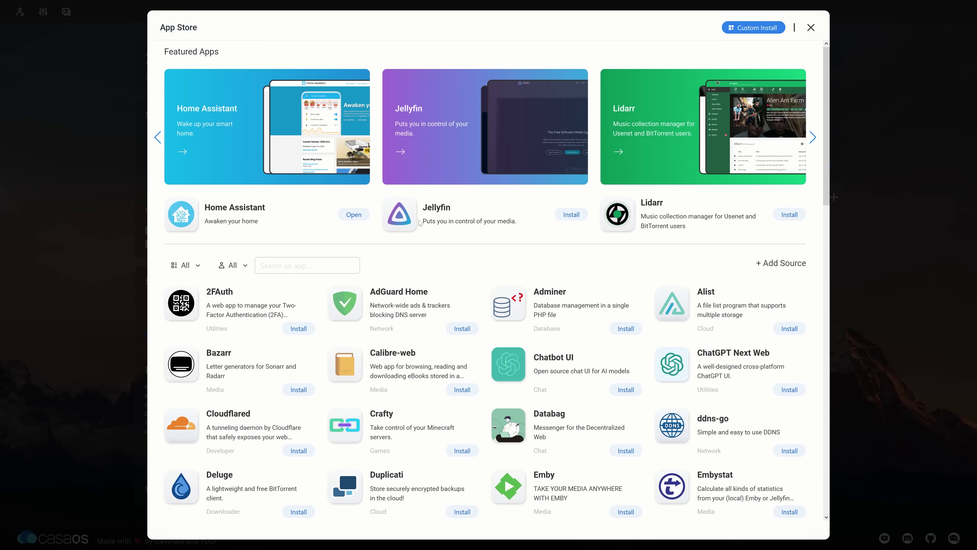
- Scroll up and down through the App Store catalogue
{"action": "scroll", "coordinate": [431, 247], "scroll_direction": "down", "scroll_amount": 8}
{"action": "scroll", "coordinate": [347, 347], "scroll_direction": "down", "scroll_amount": 9}
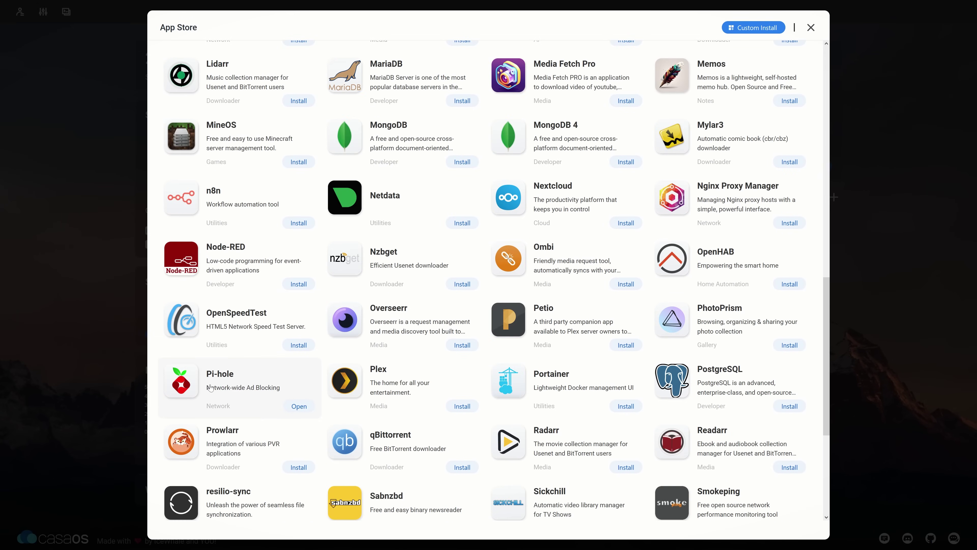
{"action": "scroll", "coordinate": [384, 308], "scroll_direction": "up", "scroll_amount": 17}
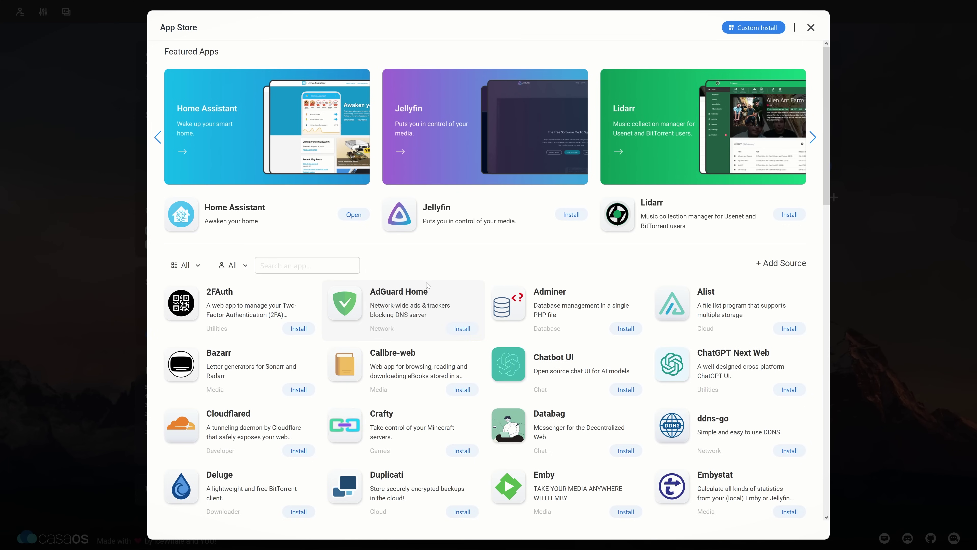
{"action": "scroll", "coordinate": [486, 286], "scroll_direction": "down", "scroll_amount": 12}
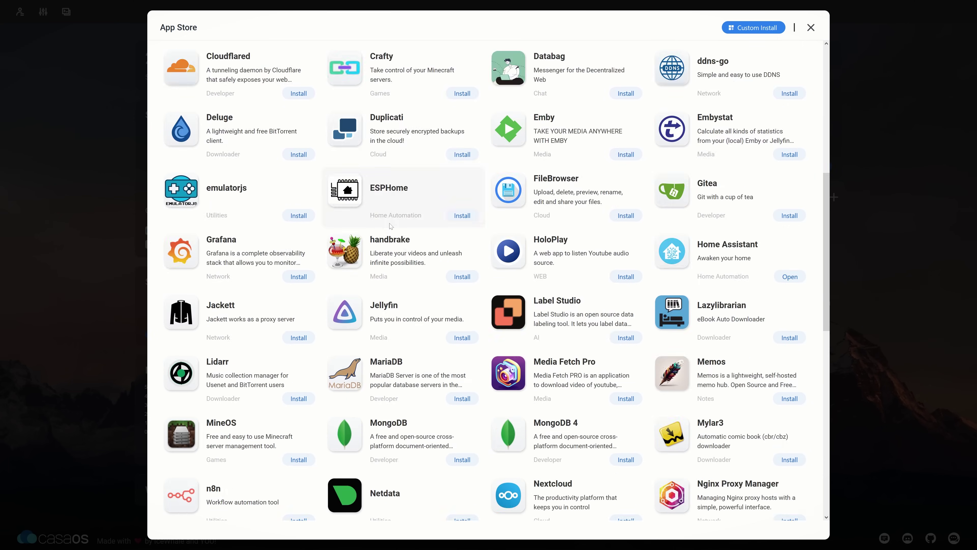
{"action": "scroll", "coordinate": [404, 200], "scroll_direction": "up", "scroll_amount": 12}
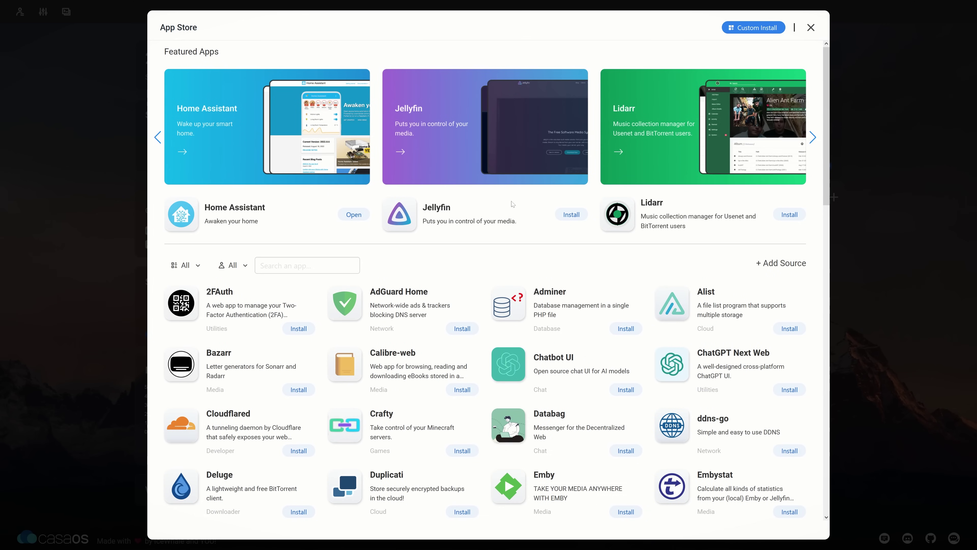
- Move the featured-apps carousel back once and forward twice, then close the App Store
{"action": "left_click", "coordinate": [157, 139]}
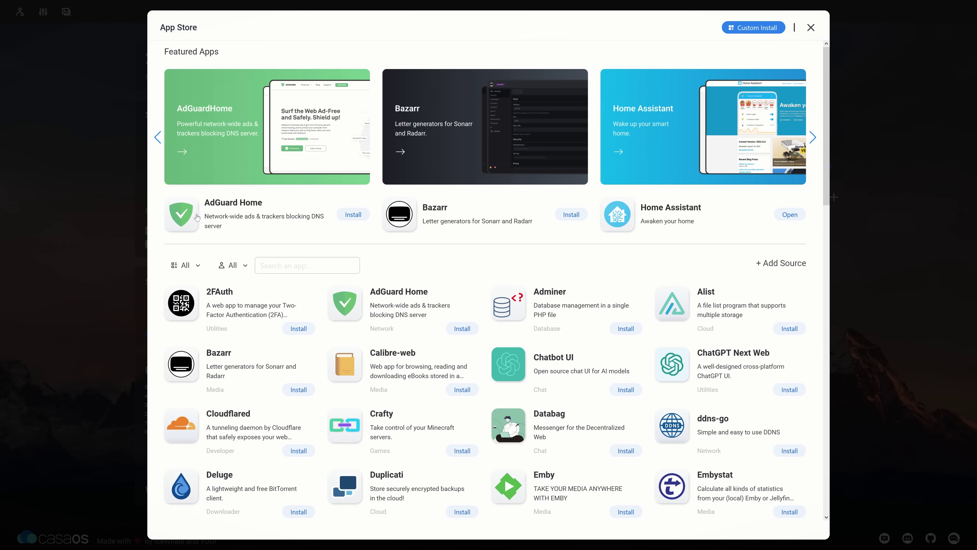
{"action": "left_click", "coordinate": [813, 138]}
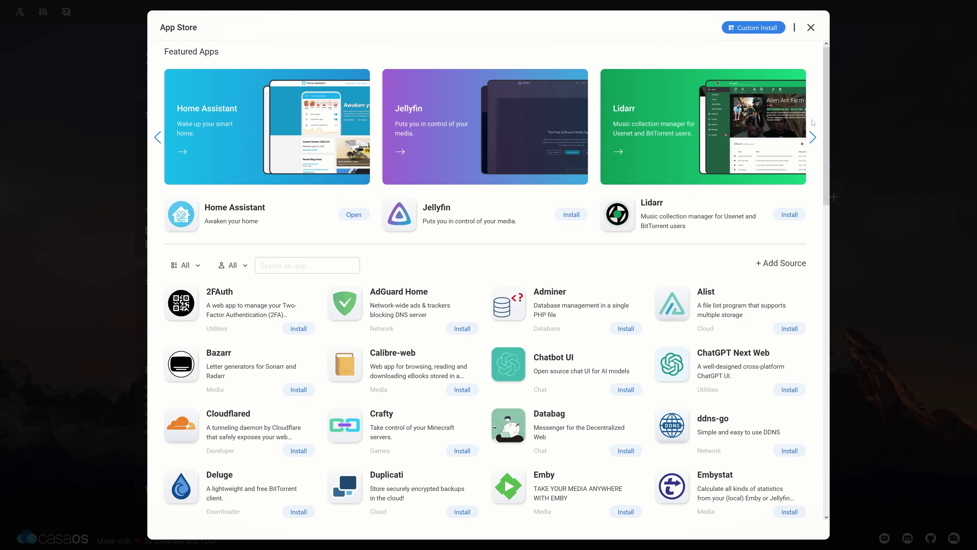
{"action": "left_click", "coordinate": [812, 139]}
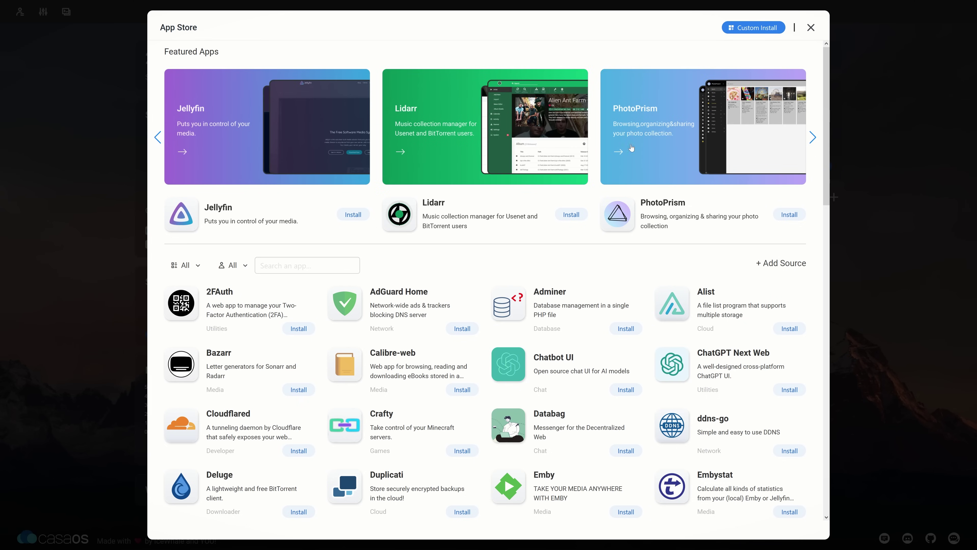
{"action": "left_click", "coordinate": [810, 27]}
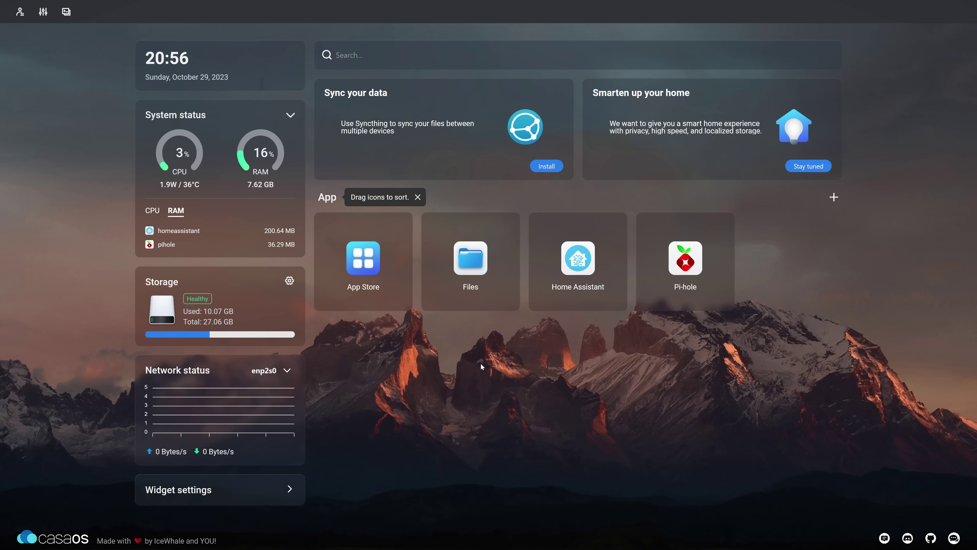